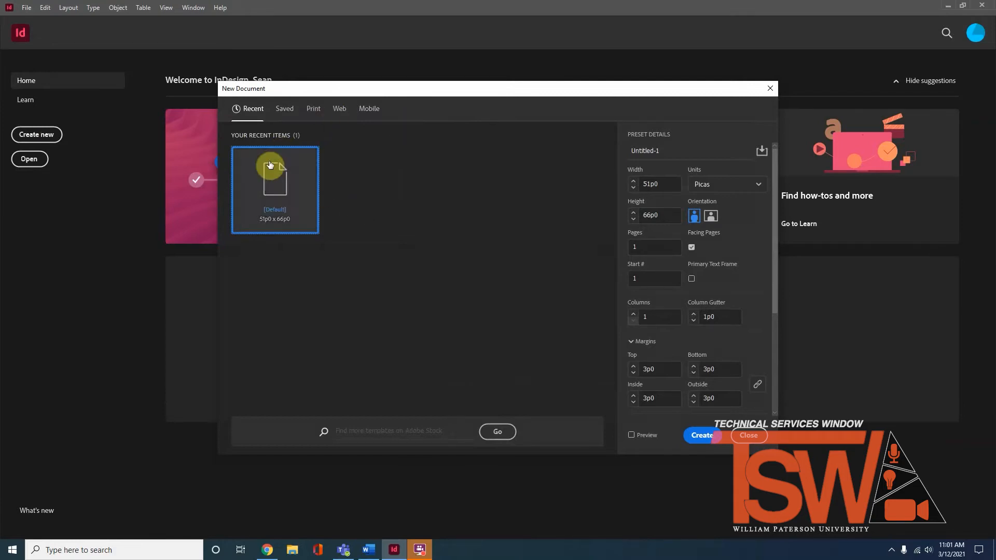
- Create a new print document from the Letter preset, with the units set to inches
click(253, 120)
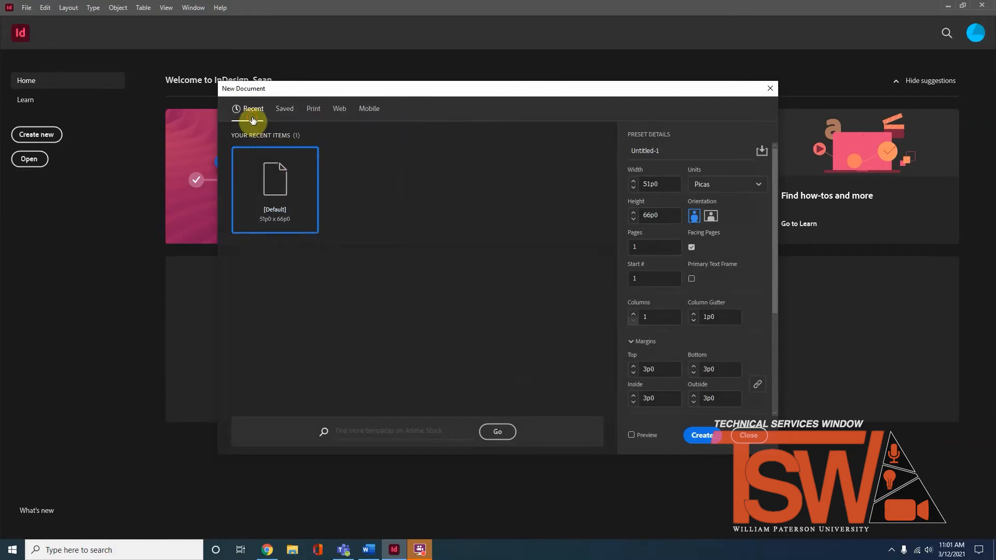
click(286, 110)
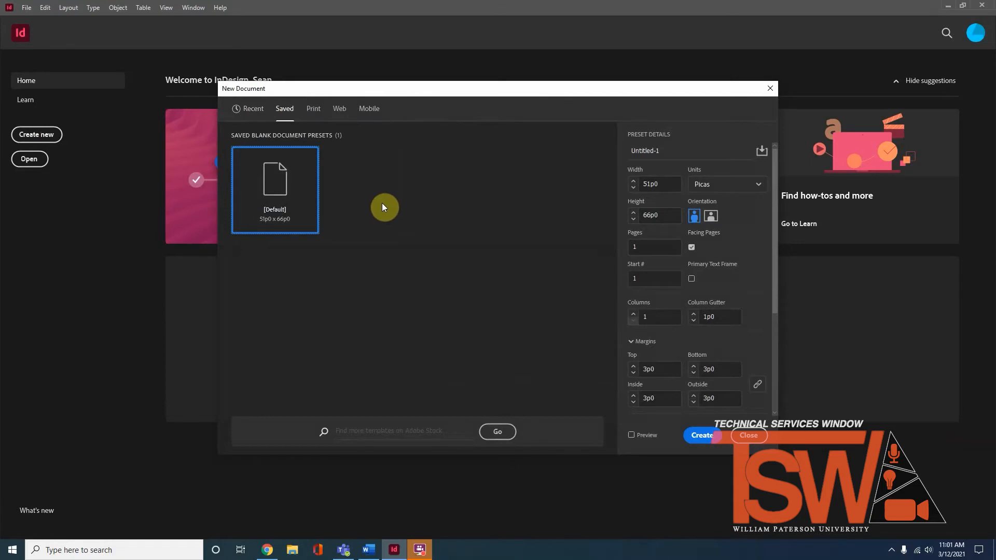
click(313, 110)
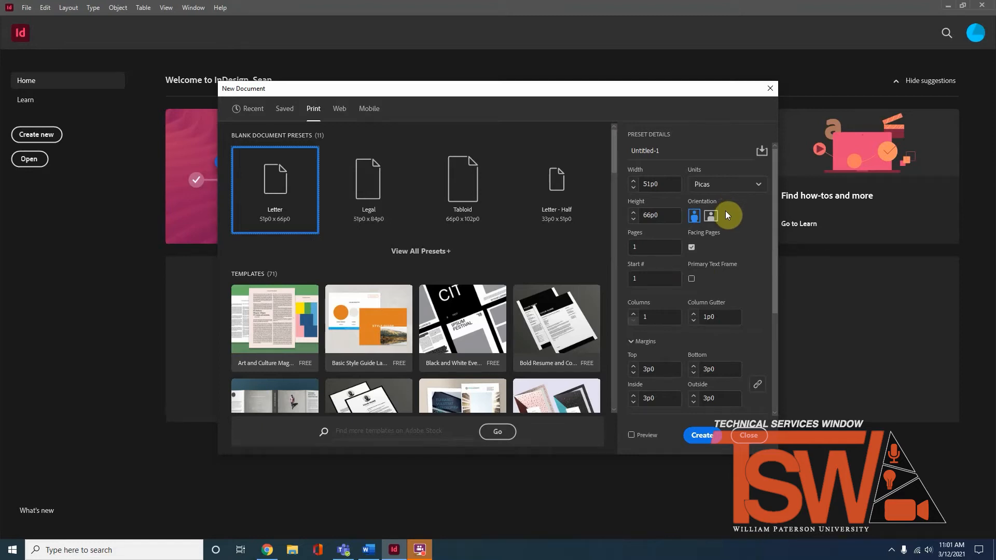
click(738, 181)
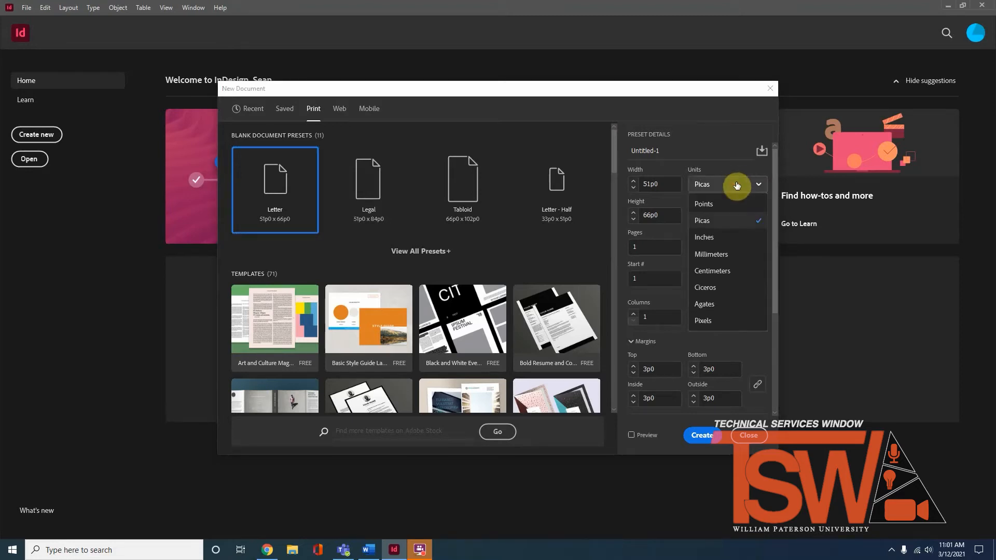
click(728, 238)
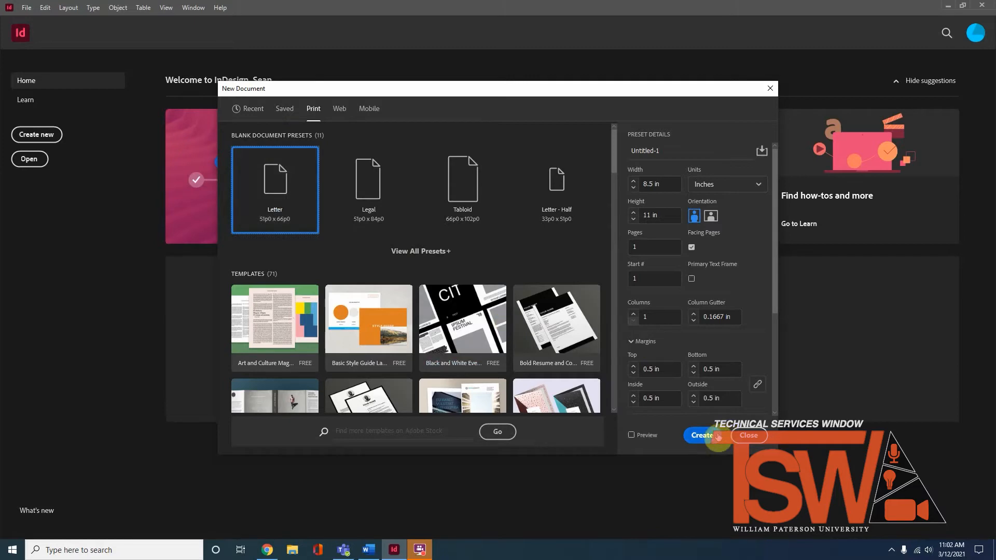
click(720, 439)
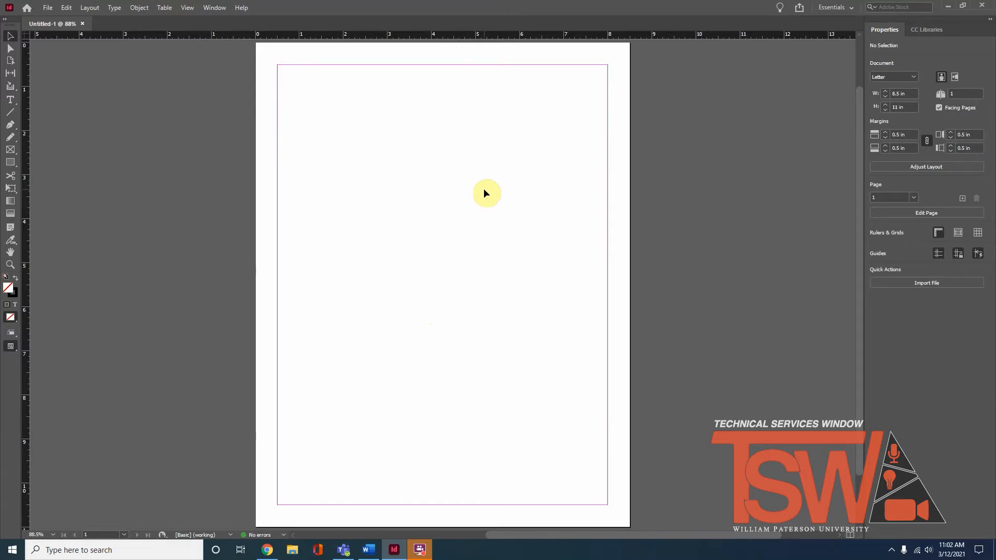
- Draw a wide text frame near the page's upper margin and enter the text "sample" in it
click(14, 104)
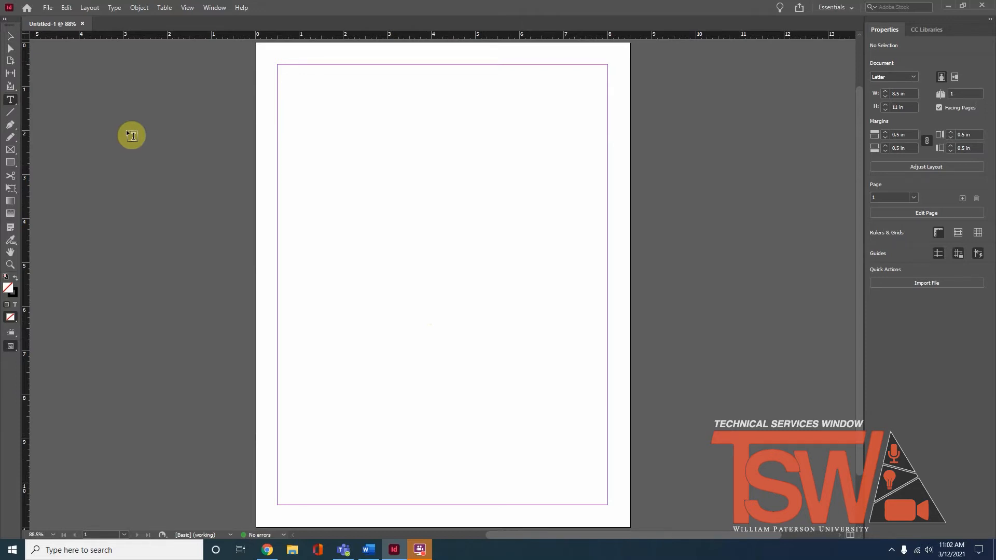
drag(304, 83, 572, 147)
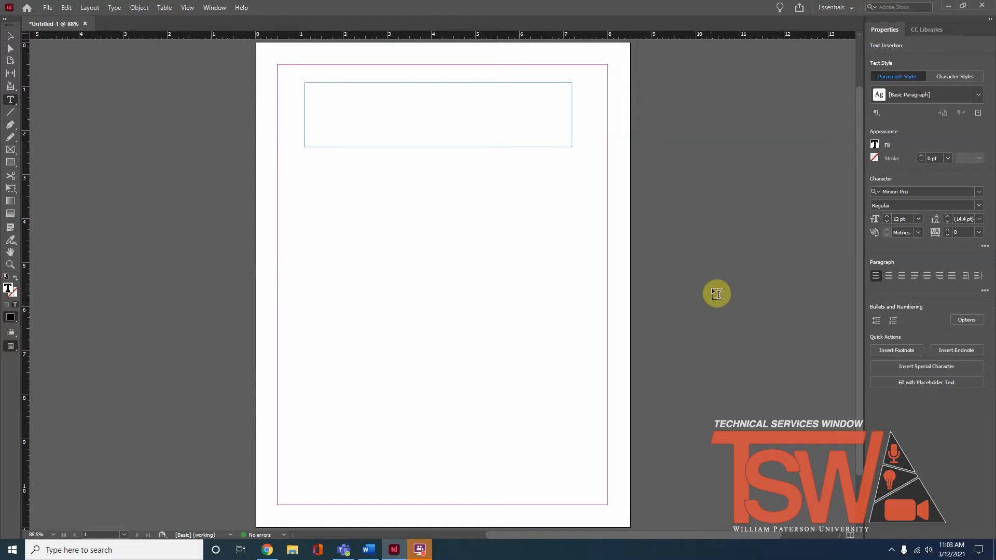
click(351, 107)
text(sample)
- Change the font of the word "sample" to Algerian
triple_click(351, 107)
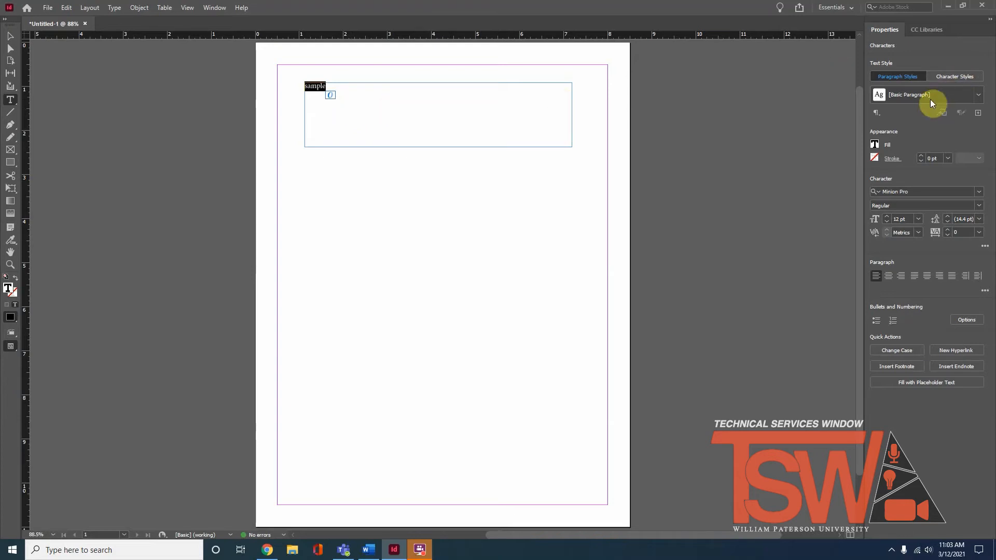
click(979, 192)
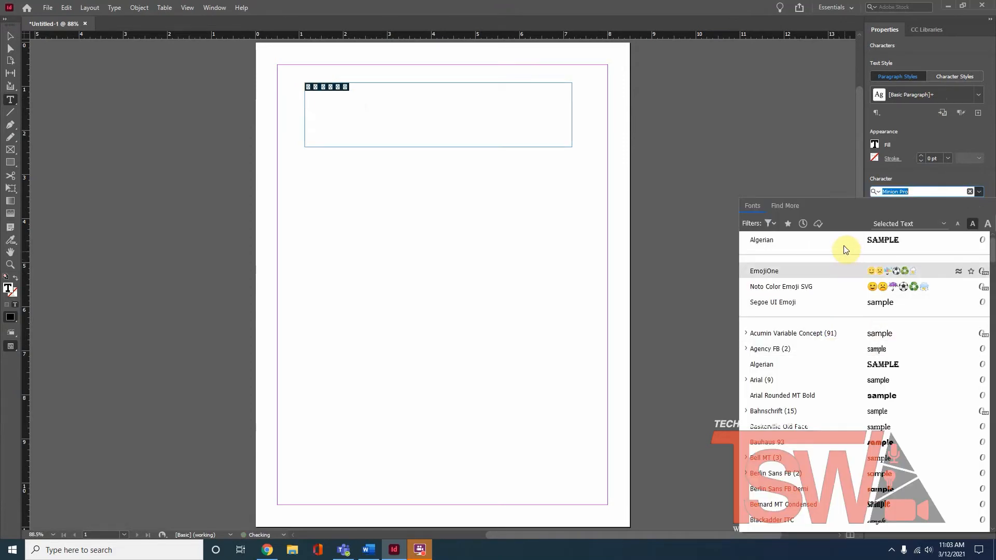
click(843, 242)
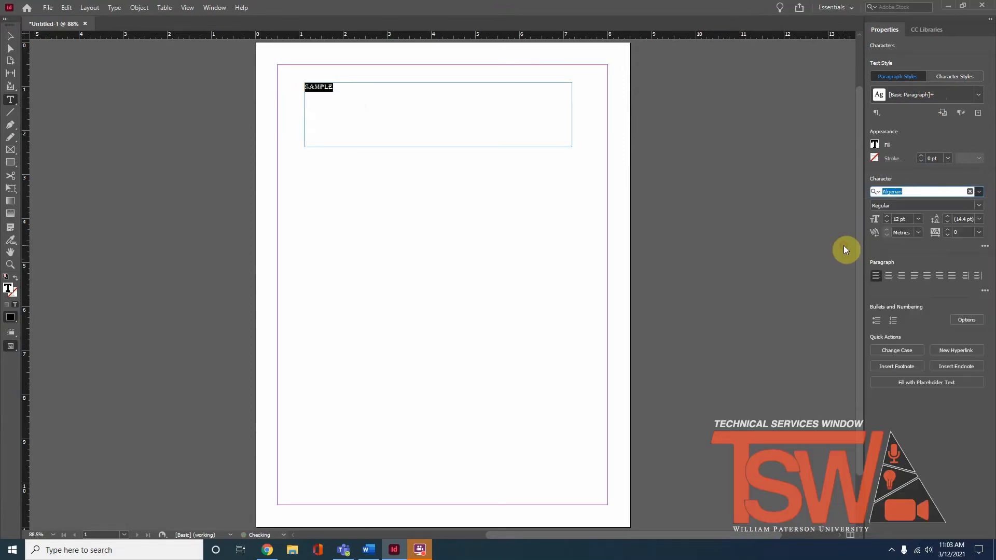
- Set the heading's font size to 70 pt and centre it in its text frame
click(921, 220)
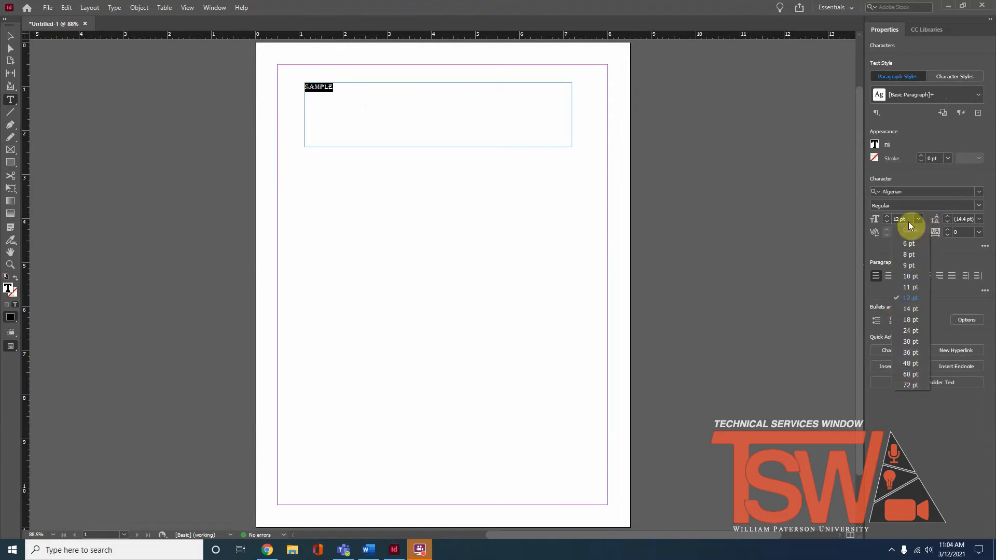
click(908, 218)
key(BackSpace)
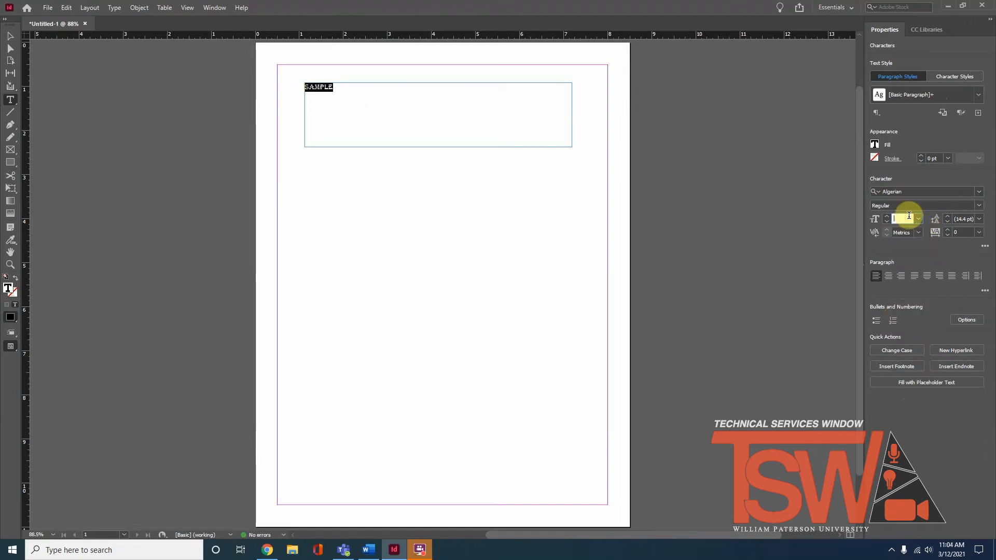
text(70)
key(Return)
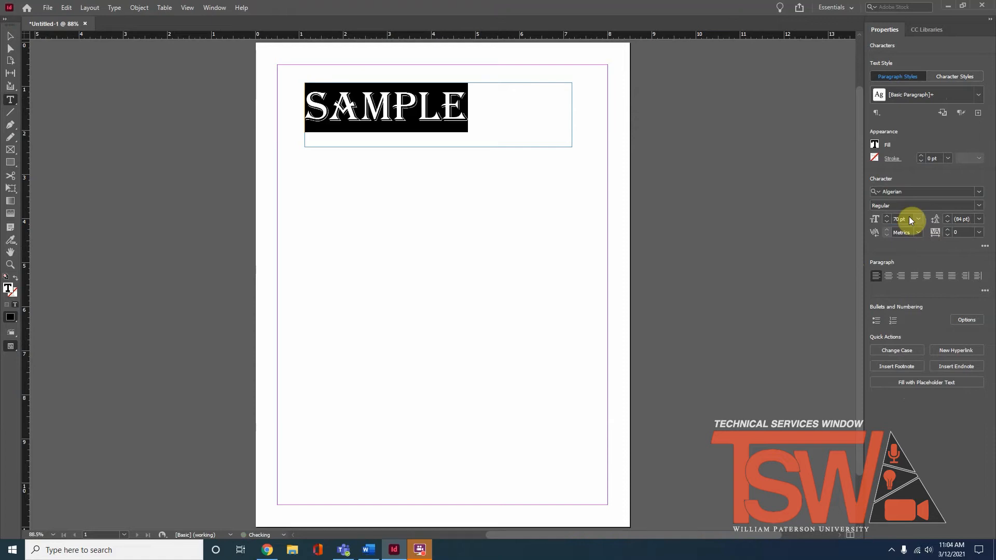
click(888, 276)
click(405, 257)
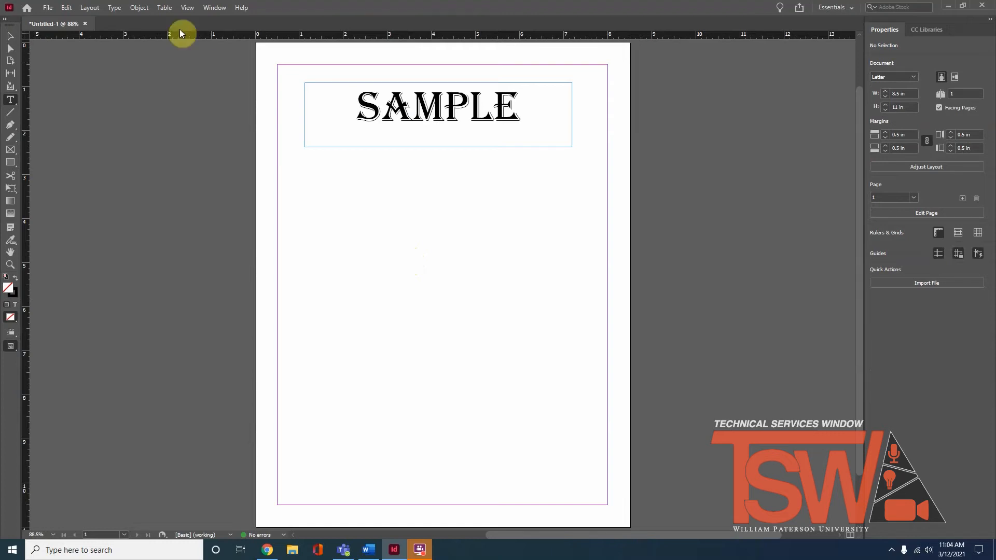
- Place the TSW logo image below the heading in a frame about 5.87 in wide and 3.3 in high
click(55, 8)
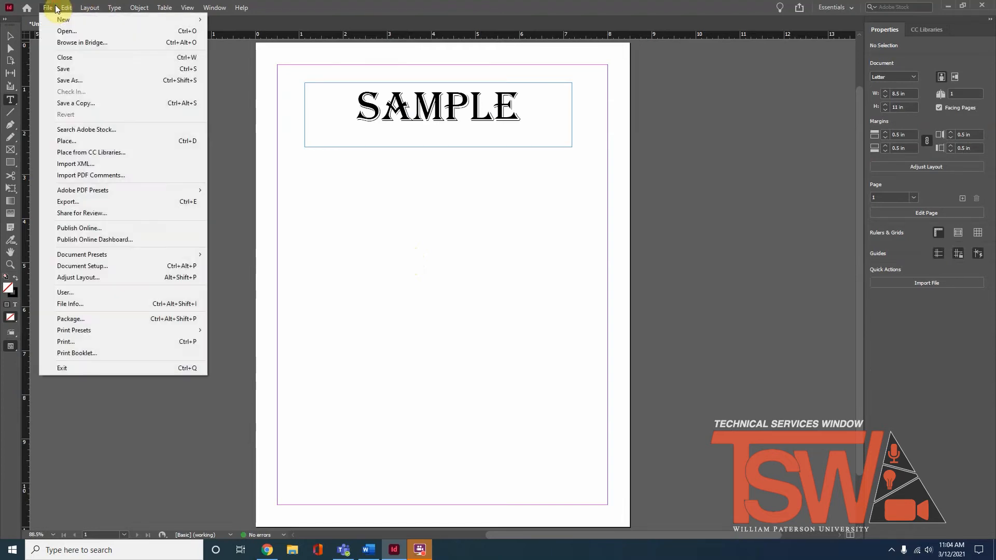
click(77, 143)
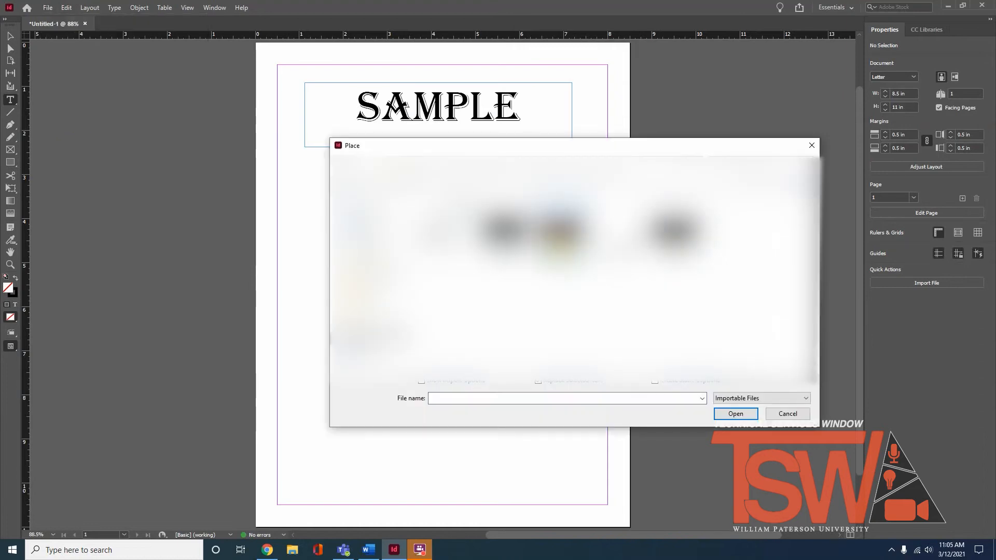
double_click(628, 239)
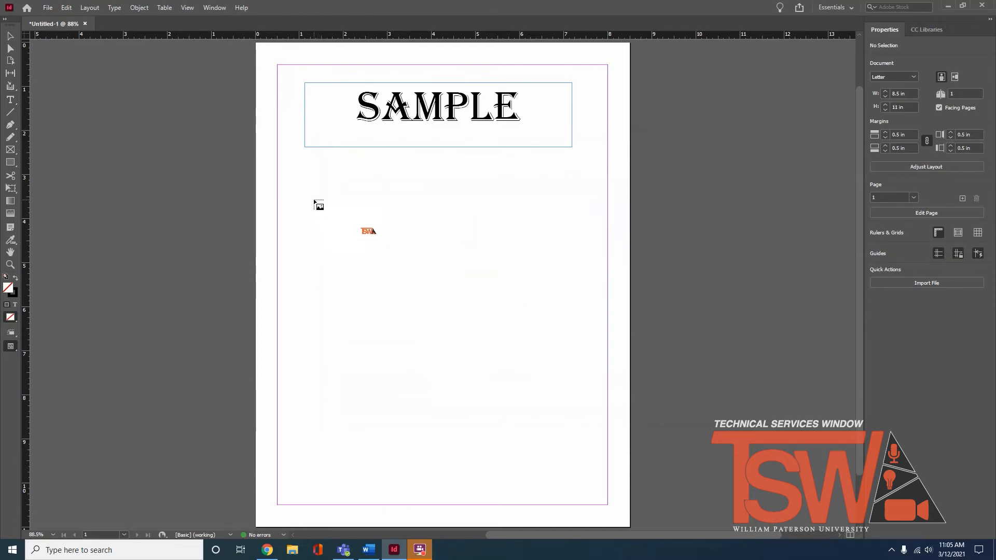
drag(311, 198, 569, 343)
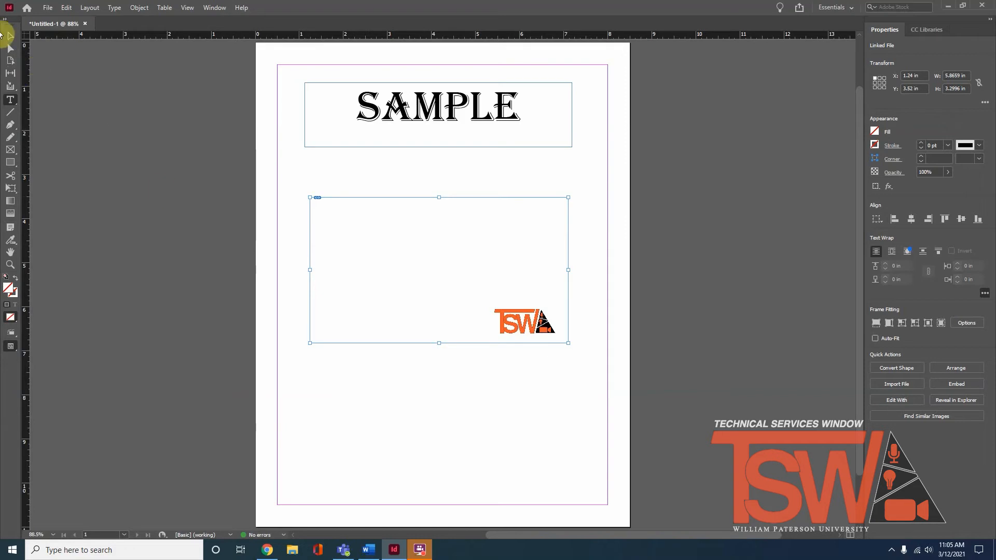
- Shift the logo image up and to the left inside its frame, to an offset of about -1.24 in by -0.86 in
click(9, 50)
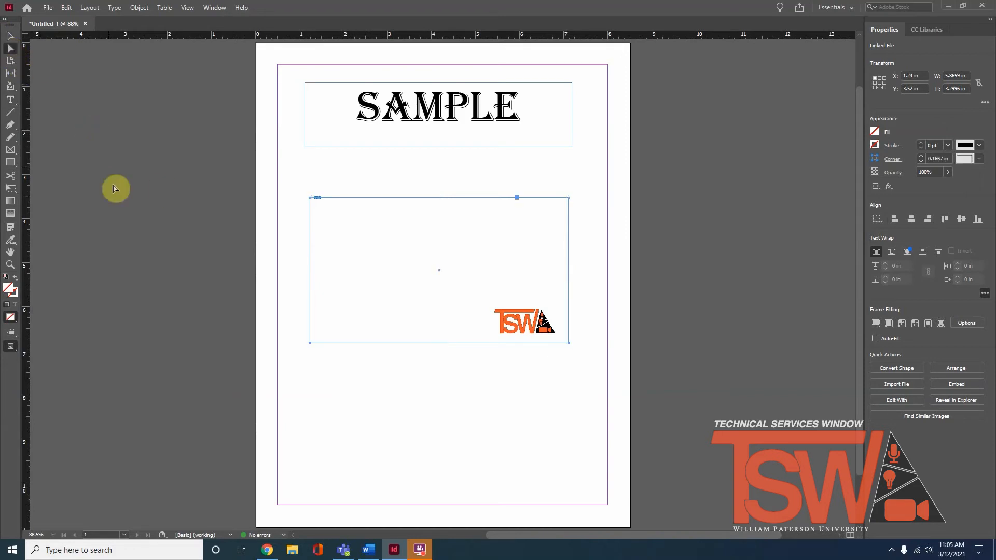
drag(473, 251, 380, 247)
drag(466, 294, 462, 272)
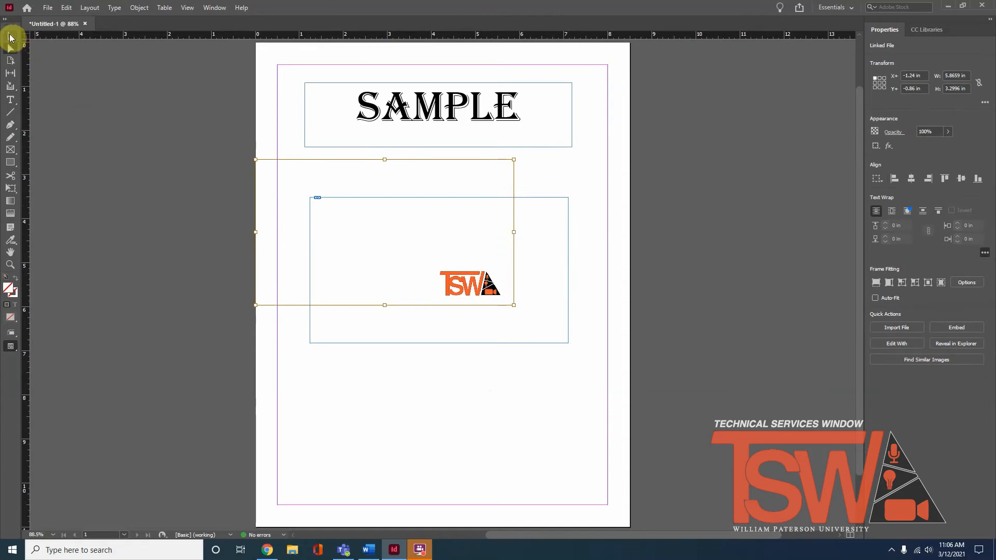
- Resize the logo's frame to about 4.92 by 2.42 in and rotate the logo inside it slightly clockwise
click(9, 37)
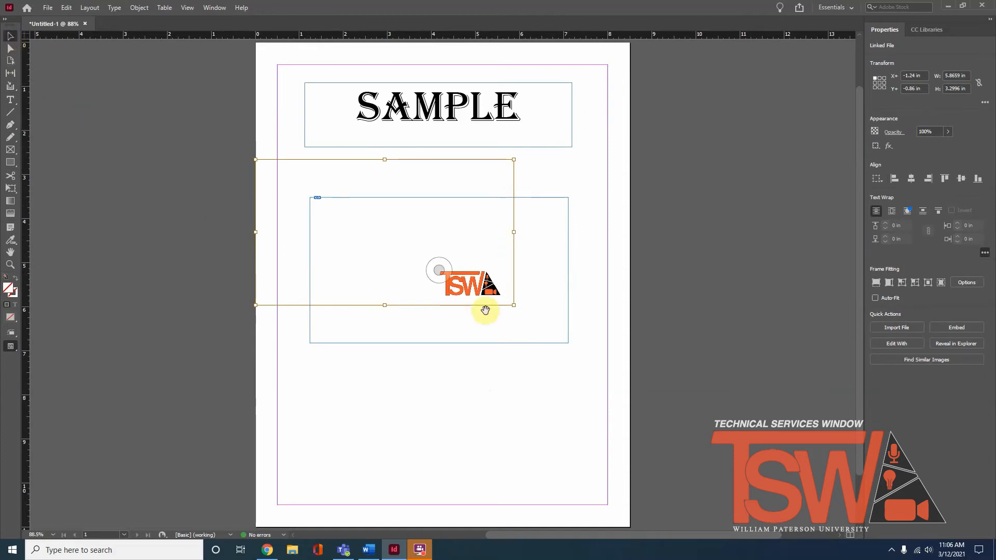
mouse_move(531, 283)
mouse_down()
mouse_move(553, 362)
mouse_move(485, 306)
mouse_move(507, 345)
mouse_move(538, 300)
mouse_up()
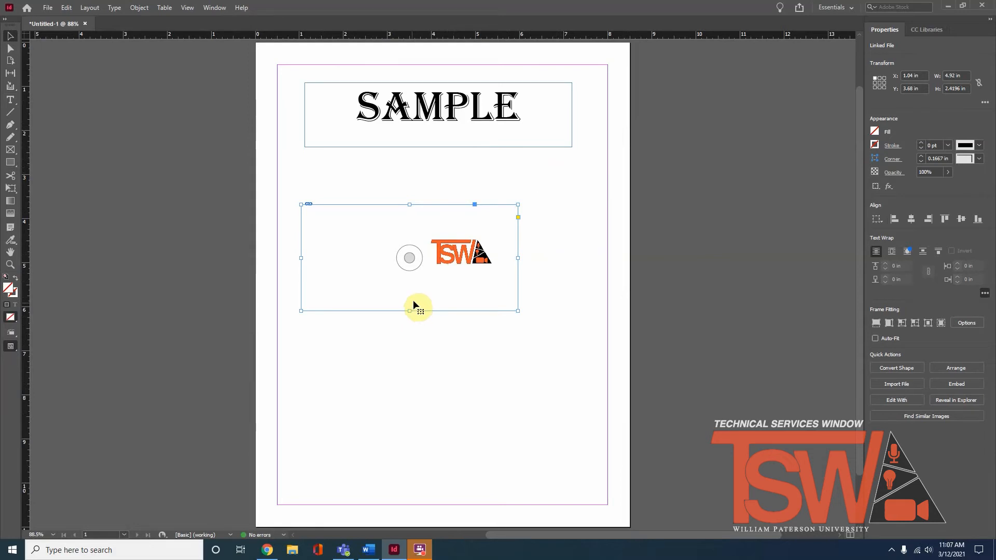
double_click(436, 253)
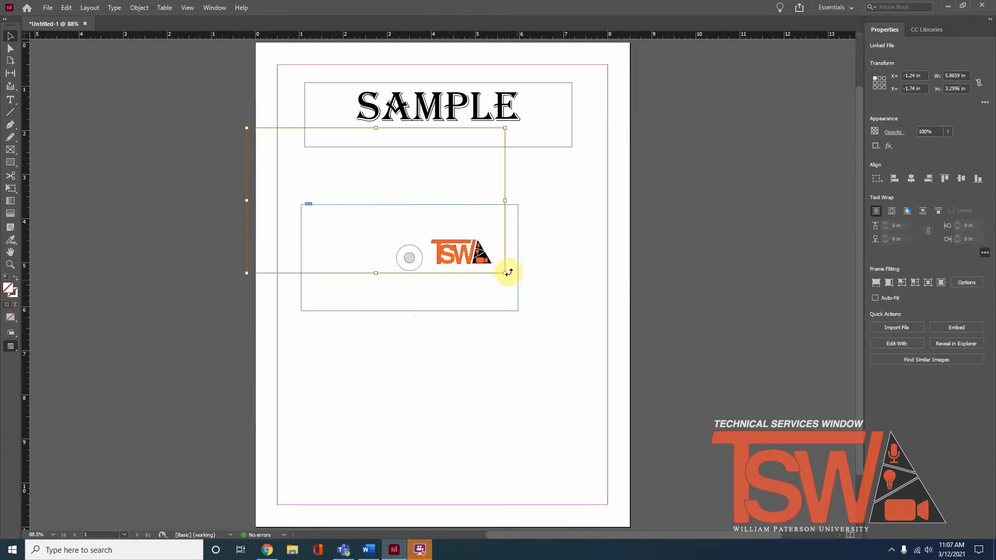
mouse_move(505, 272)
mouse_down()
mouse_move(453, 244)
mouse_move(437, 247)
mouse_move(493, 285)
mouse_up()
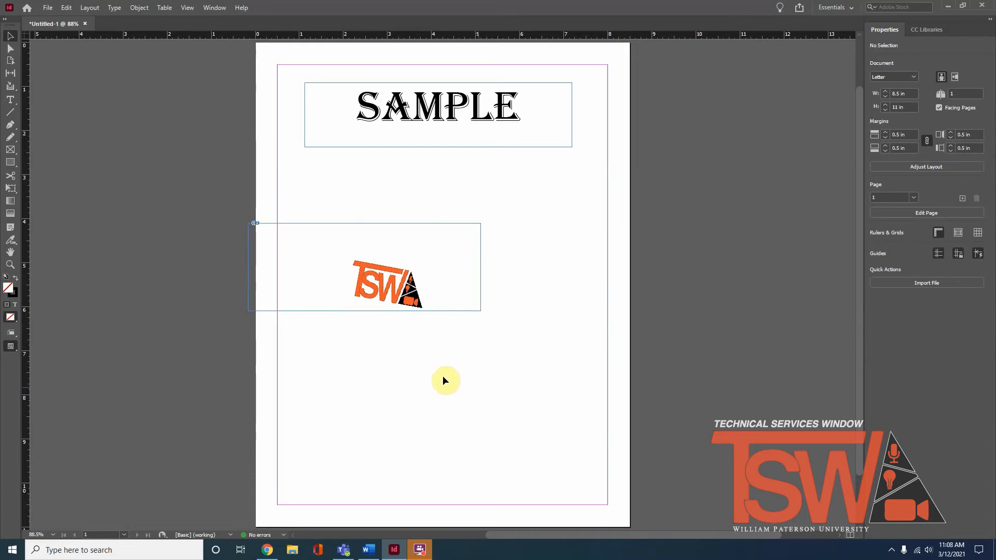
- Draw an ellipse frame about 4.22 in wide and 3.1 in high below the logo
click(11, 149)
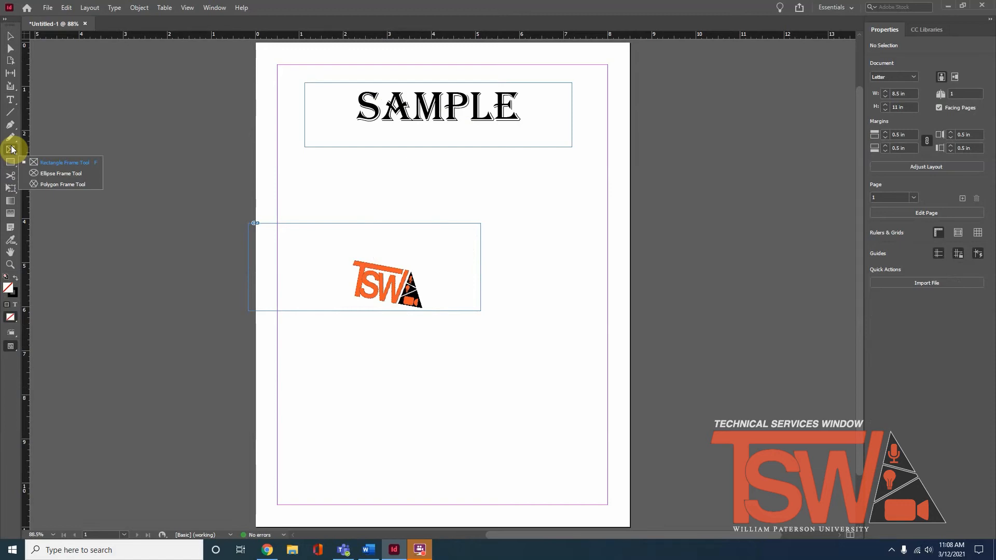
click(51, 173)
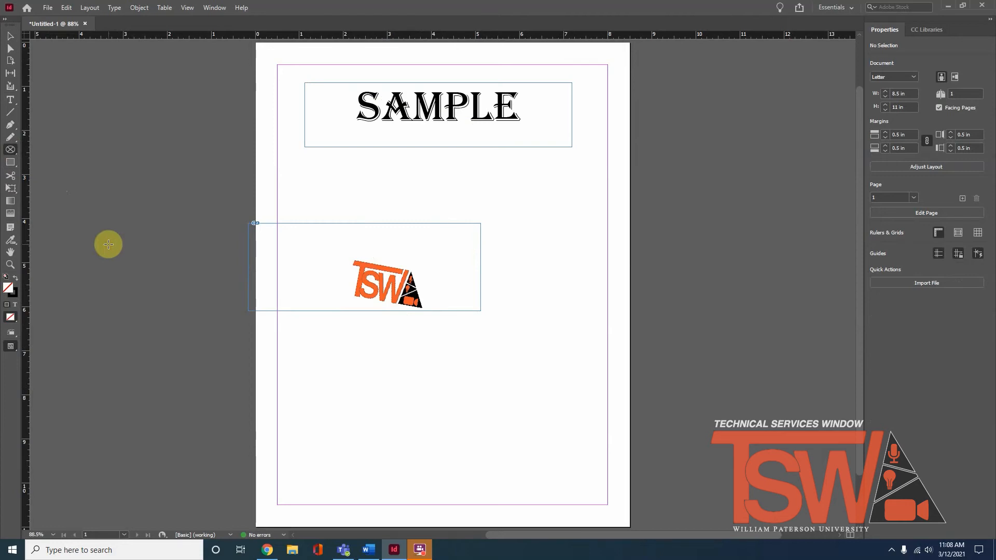
drag(340, 339, 527, 476)
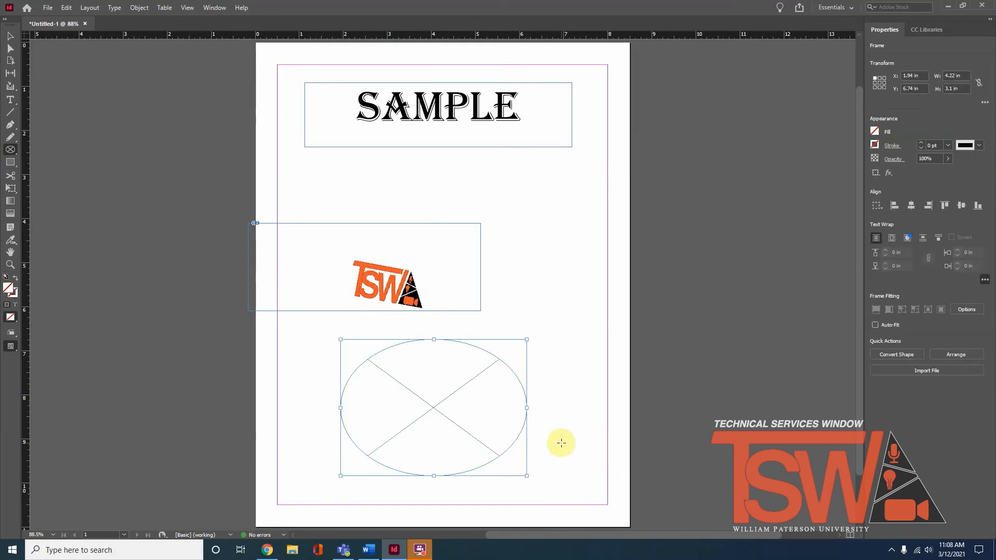
- Place the TSW logo image file from its folder into the ellipse frame
click(48, 7)
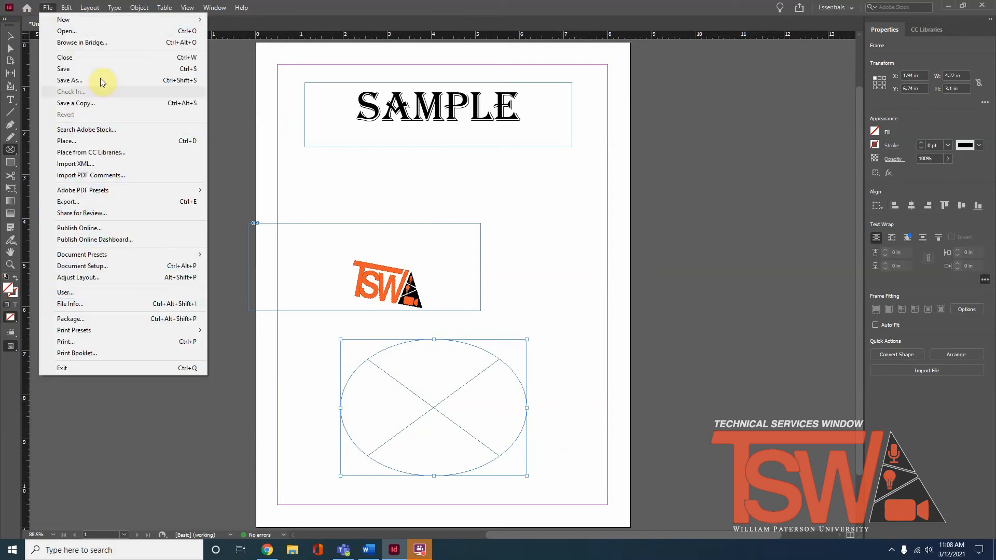
click(93, 141)
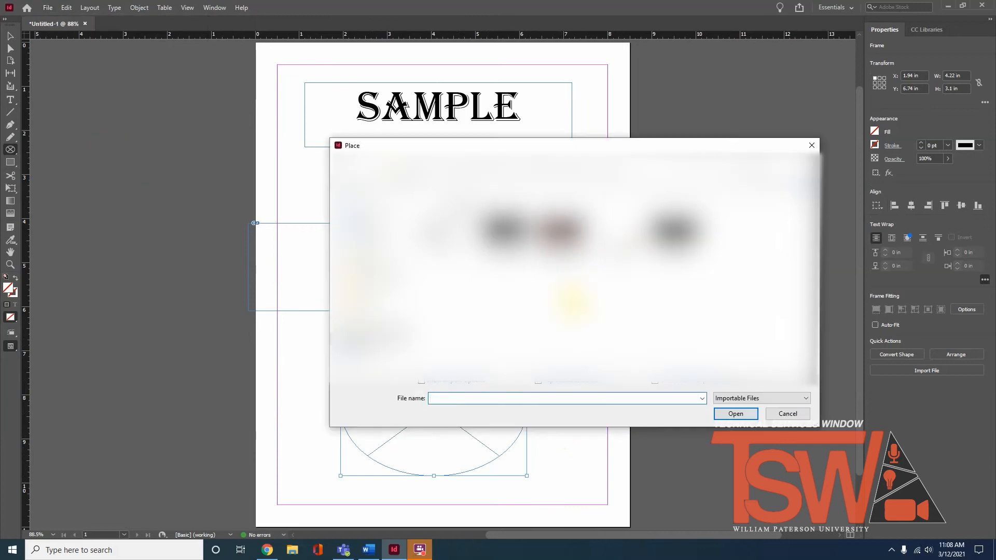
click(382, 239)
double_click(481, 219)
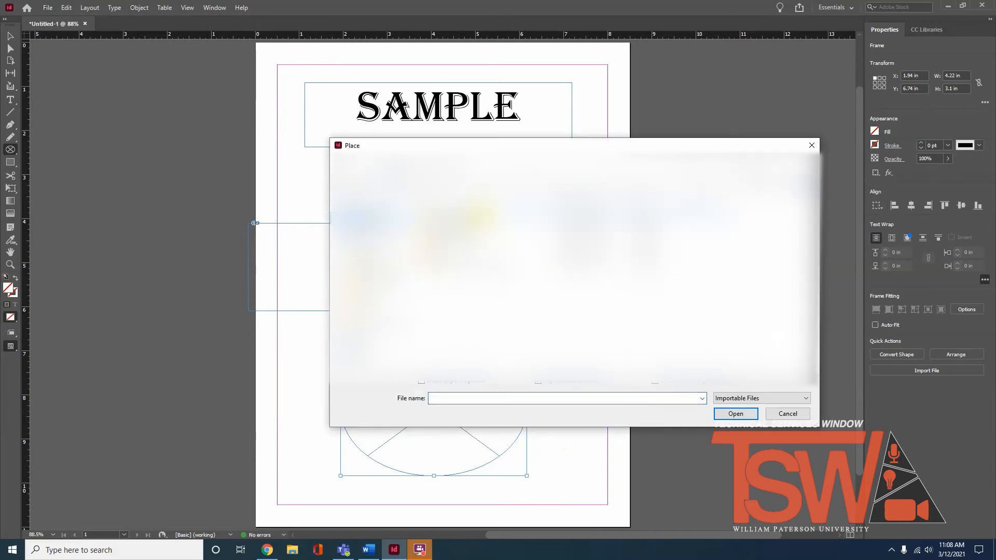
click(339, 168)
click(341, 169)
click(340, 169)
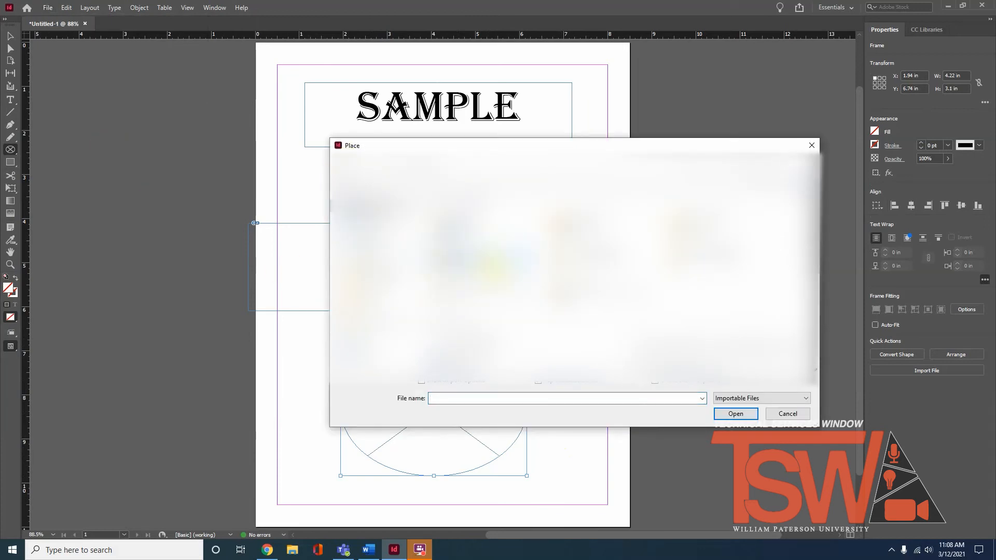
click(363, 223)
double_click(459, 216)
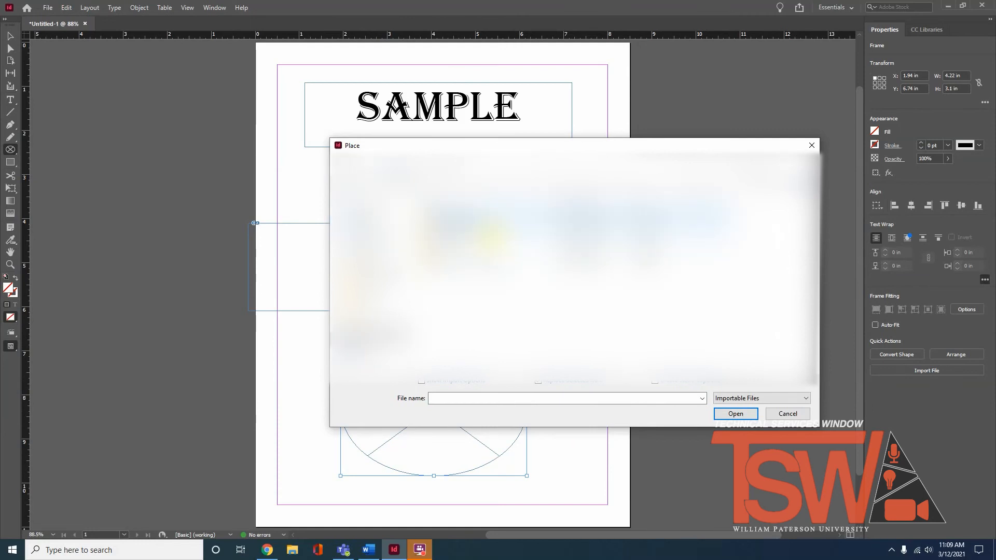
double_click(466, 239)
double_click(457, 215)
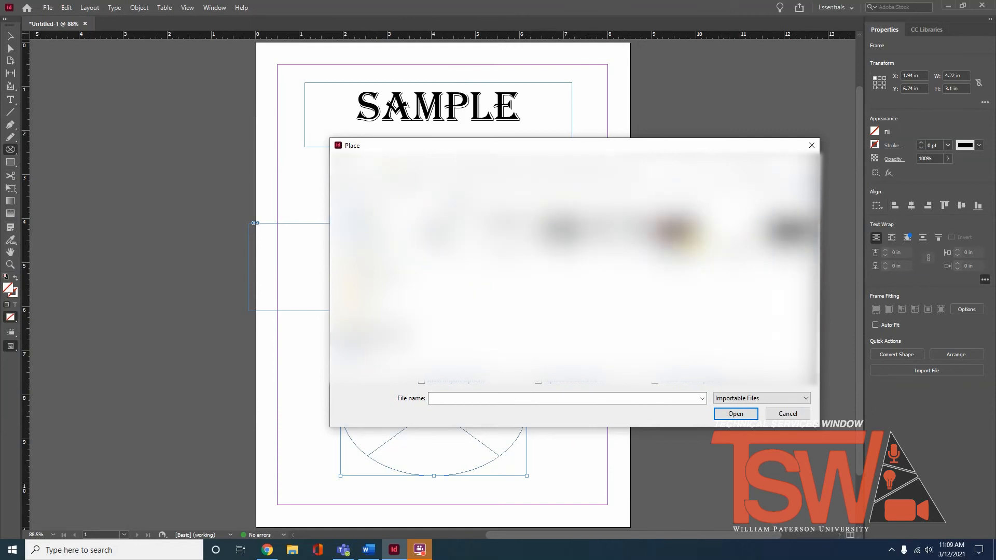
double_click(692, 240)
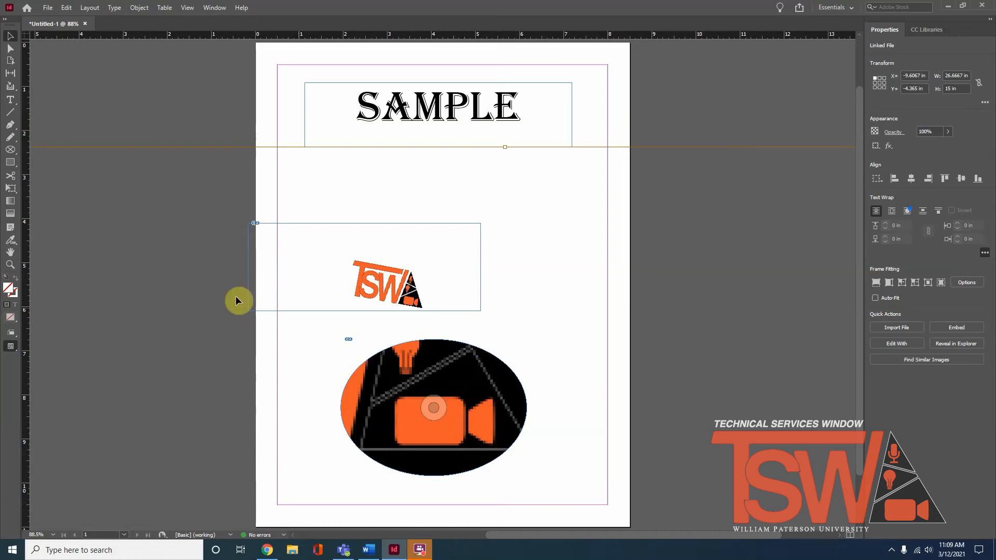
- Draw an open curved path with the Pen tool, about 4.11 in wide and 1.66 in high, between the heading and the logo
click(10, 252)
drag(288, 262, 330, 203)
mouse_move(548, 217)
mouse_down()
mouse_move(478, 311)
mouse_move(511, 240)
mouse_up()
mouse_move(502, 204)
mouse_down()
mouse_move(461, 291)
mouse_move(449, 215)
mouse_up()
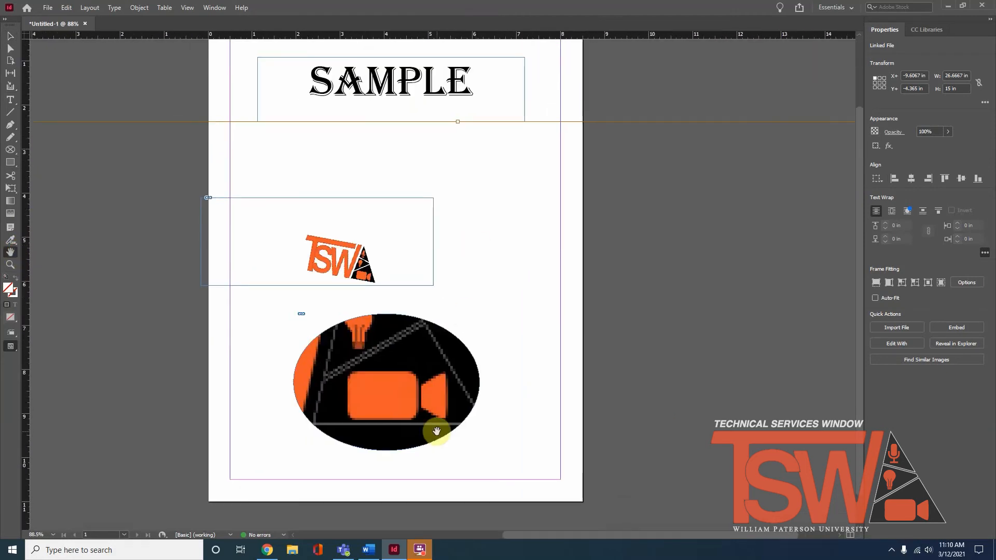
click(10, 125)
drag(352, 142, 430, 188)
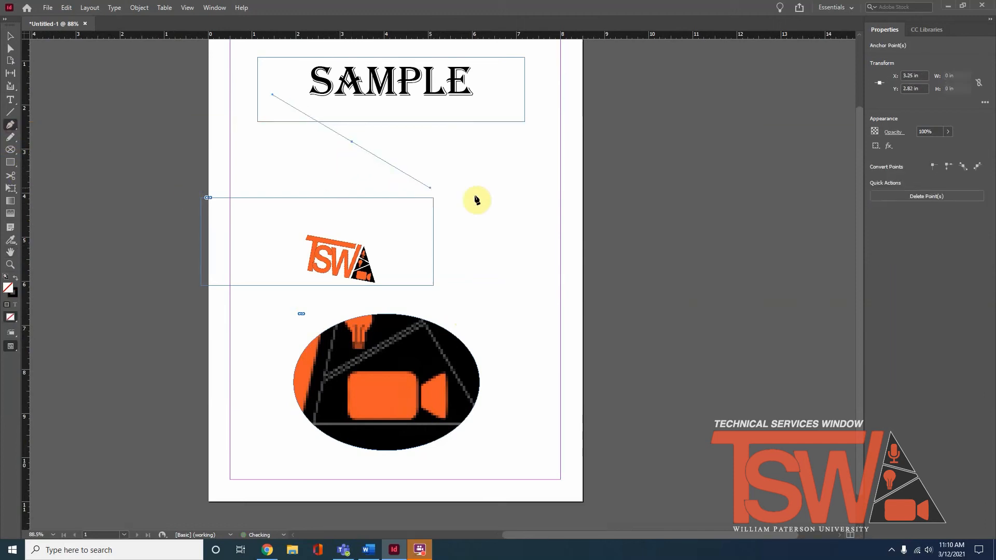
drag(302, 195, 340, 151)
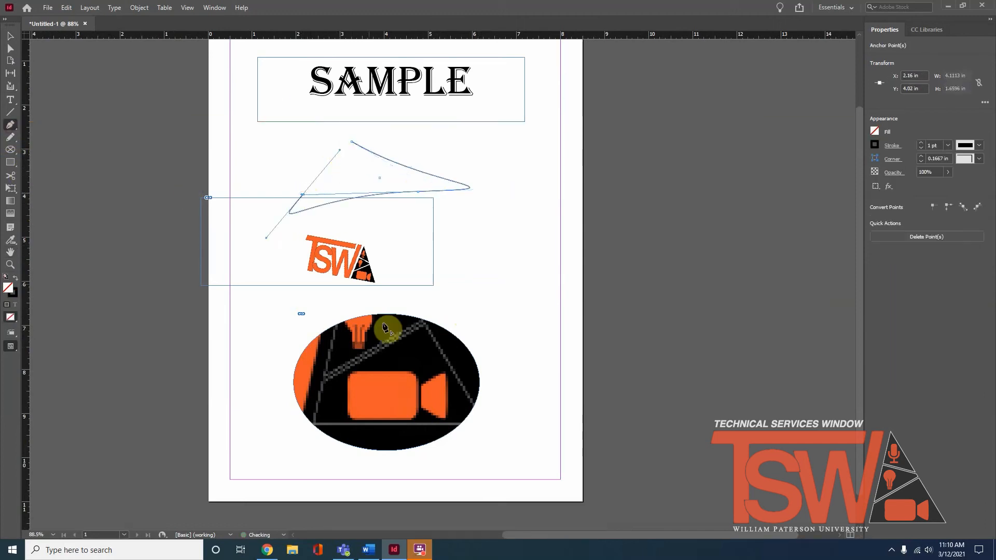
- Draw a freehand loop about 1.24 by 1.67 in left of the curved path and two slanted straight lines on the right side of the page
click(11, 138)
mouse_move(291, 151)
mouse_down()
mouse_move(277, 125)
mouse_move(242, 160)
mouse_move(285, 188)
mouse_move(286, 148)
mouse_up()
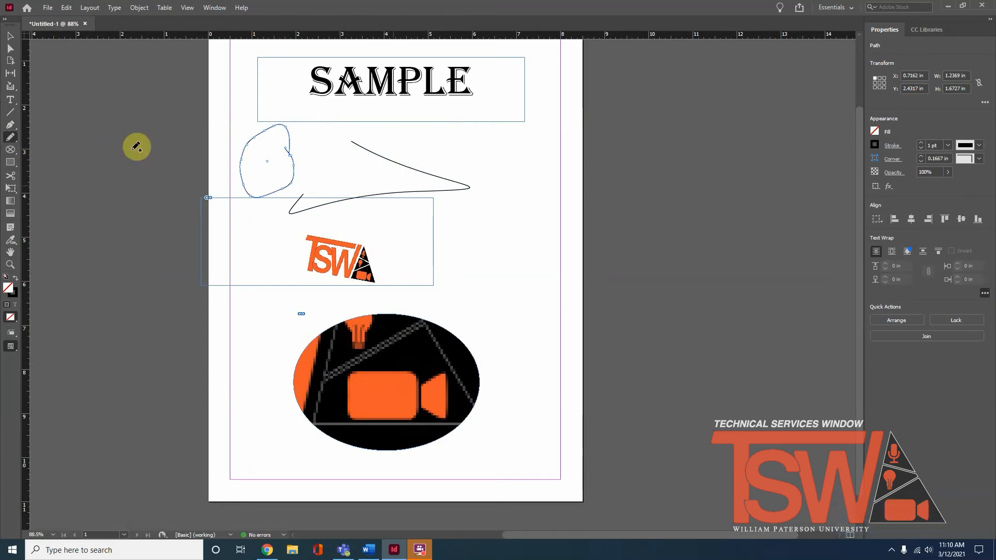
click(9, 113)
mouse_move(470, 137)
mouse_down()
mouse_move(500, 217)
mouse_move(474, 286)
mouse_up()
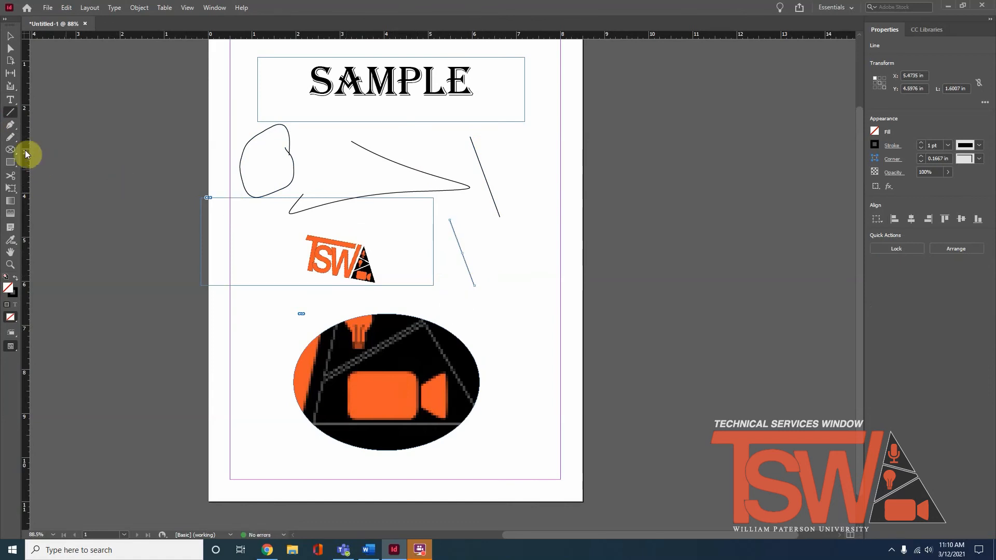
- Draw a small rectangle about 0.9 in wide and 0.62 in high beside the freehand loop
click(9, 168)
drag(294, 156, 333, 183)
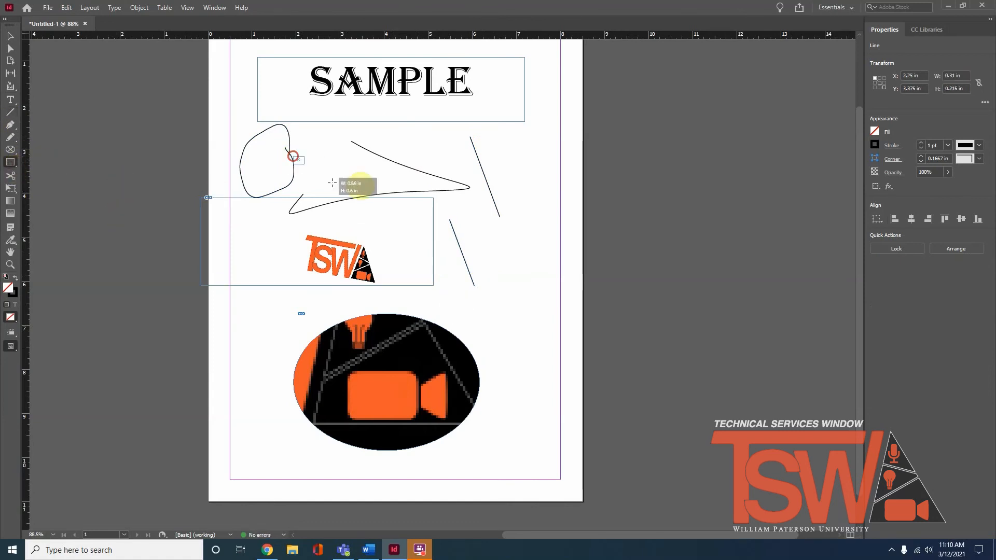
right_click(11, 169)
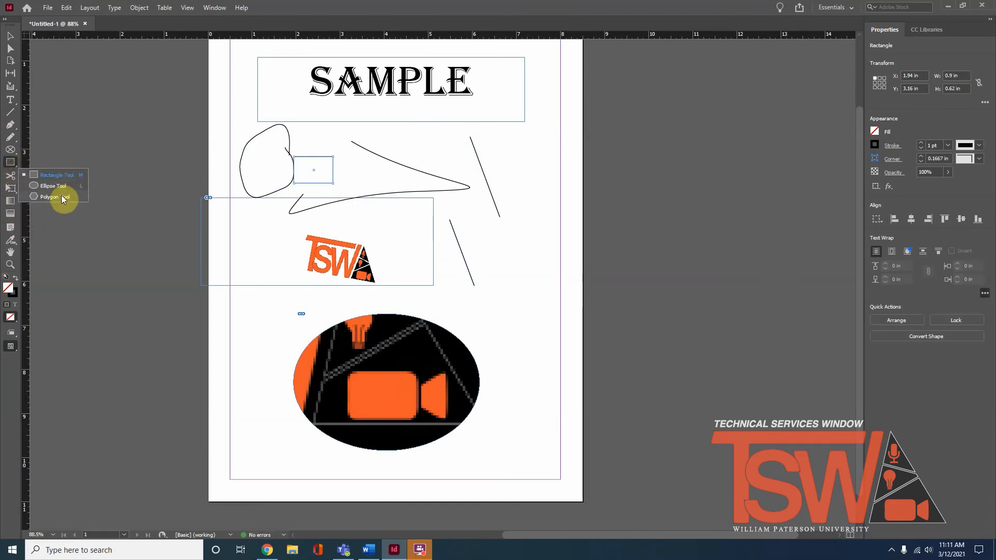
click(133, 275)
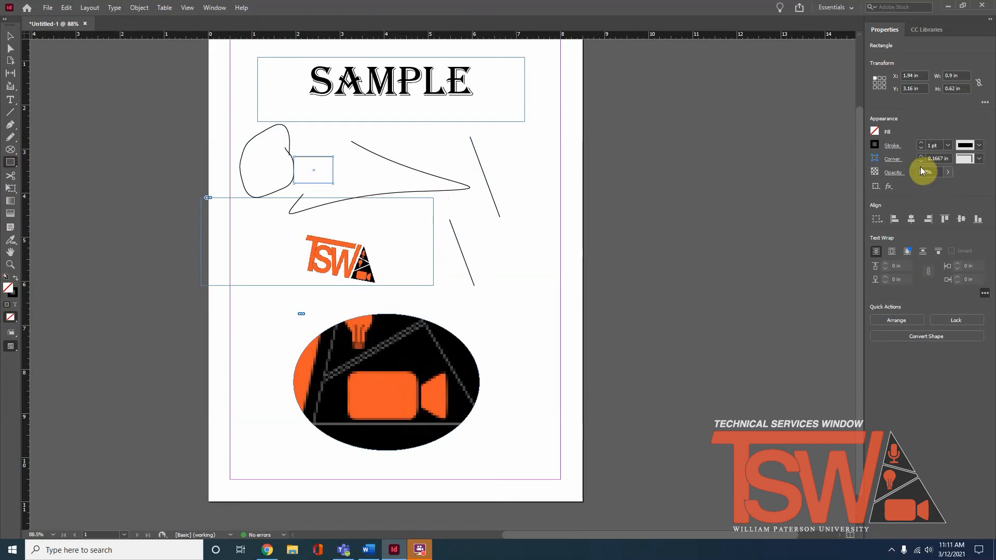
- Fill the small rectangle with [Black] and replace that fill with a horizontal white-to-black gradient across its width
click(874, 132)
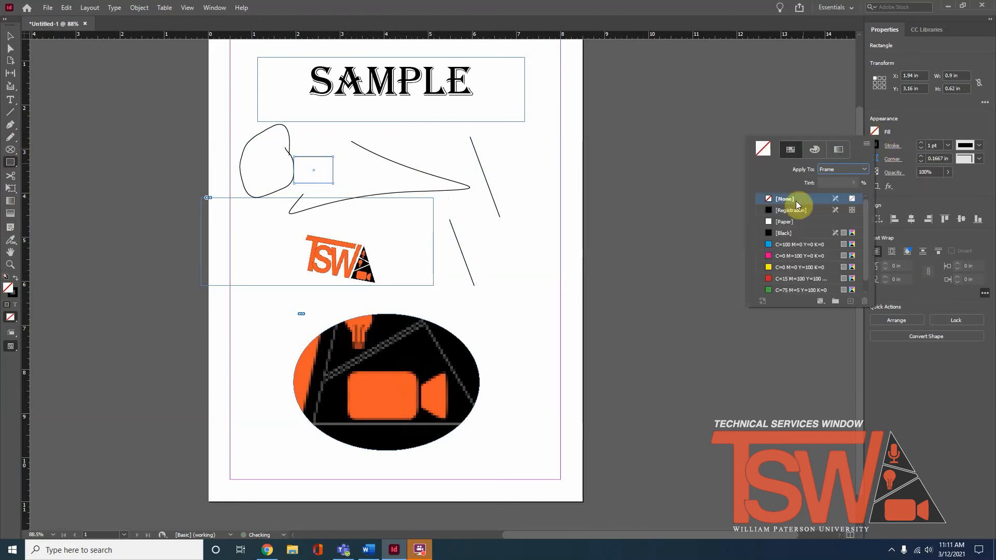
click(794, 232)
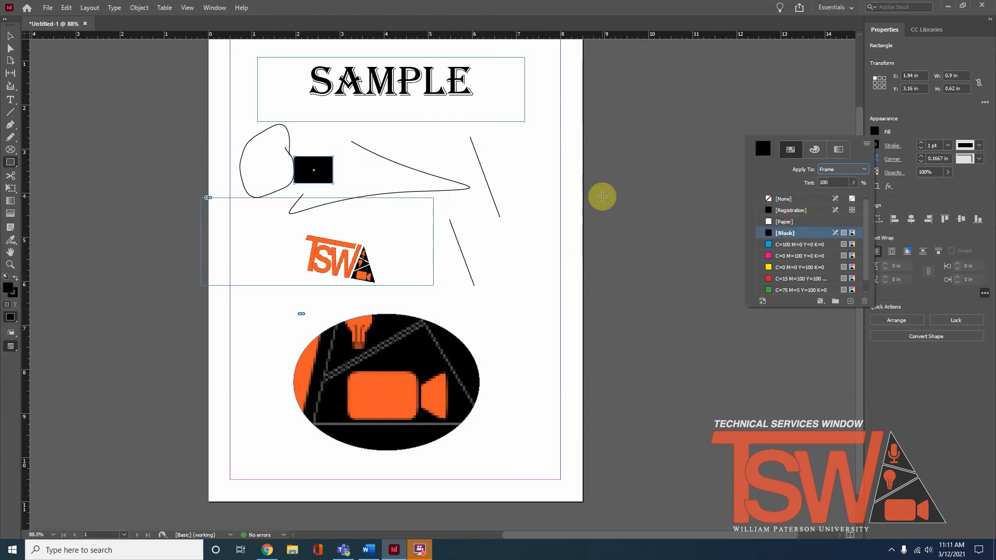
click(111, 185)
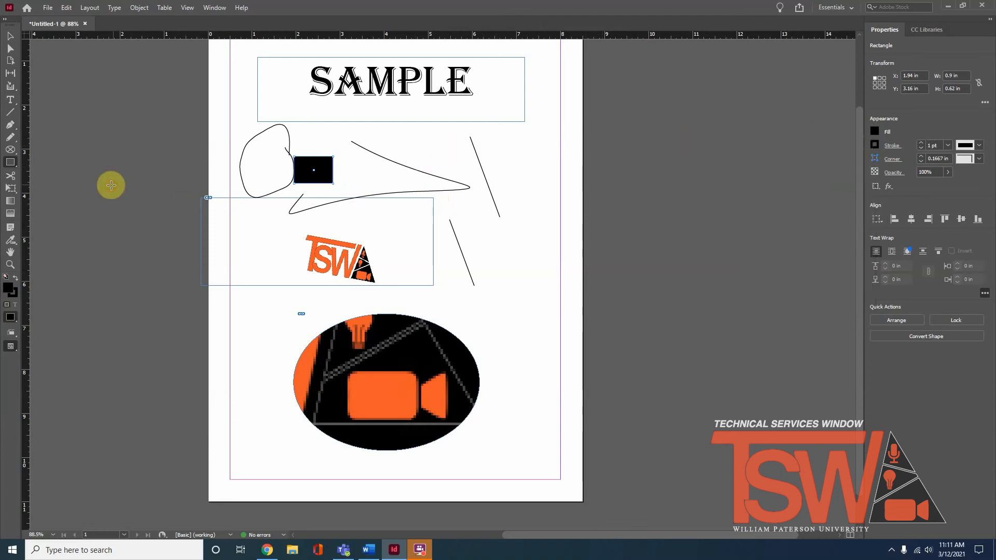
click(11, 203)
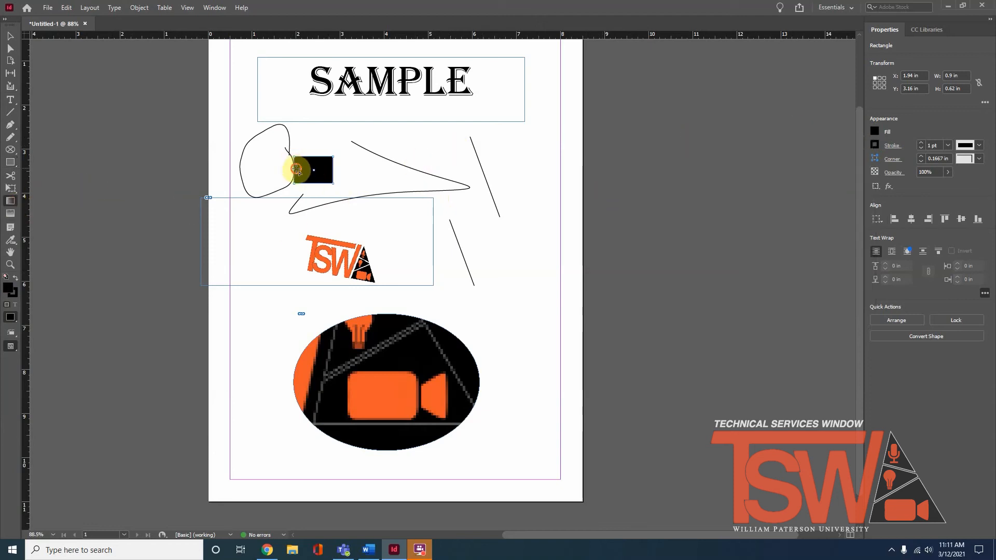
drag(296, 169, 336, 170)
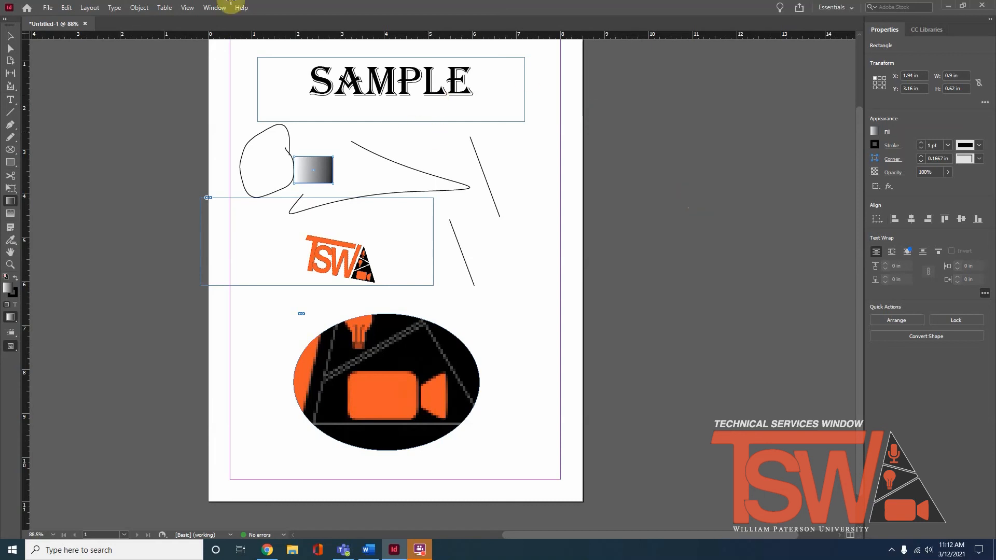
- Close the Properties panel and bring it back into the workspace
click(213, 7)
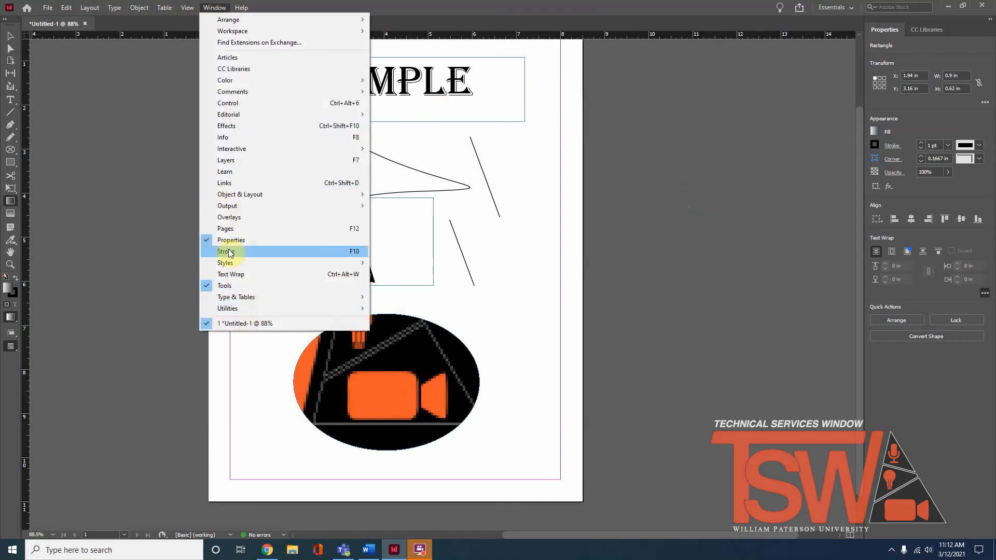
click(738, 175)
right_click(885, 32)
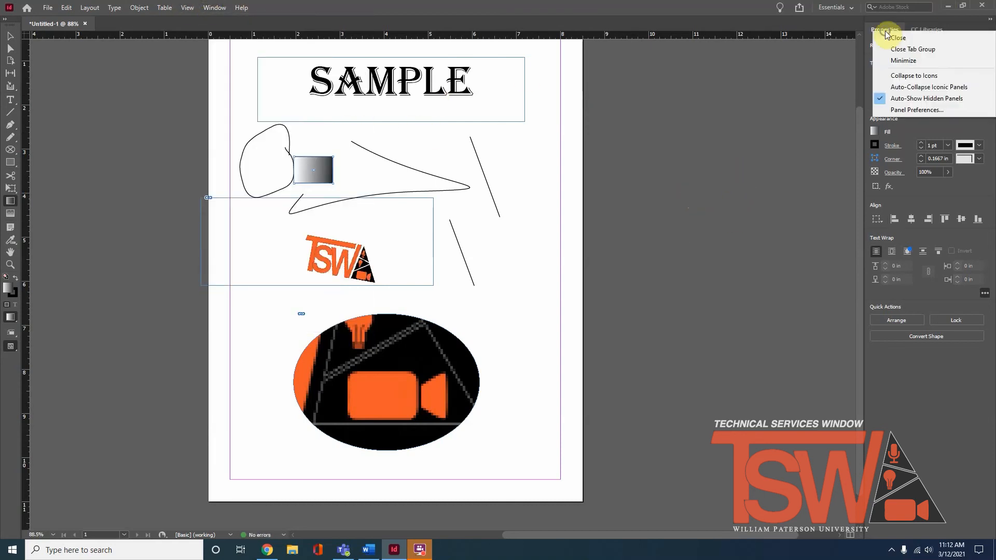
click(888, 38)
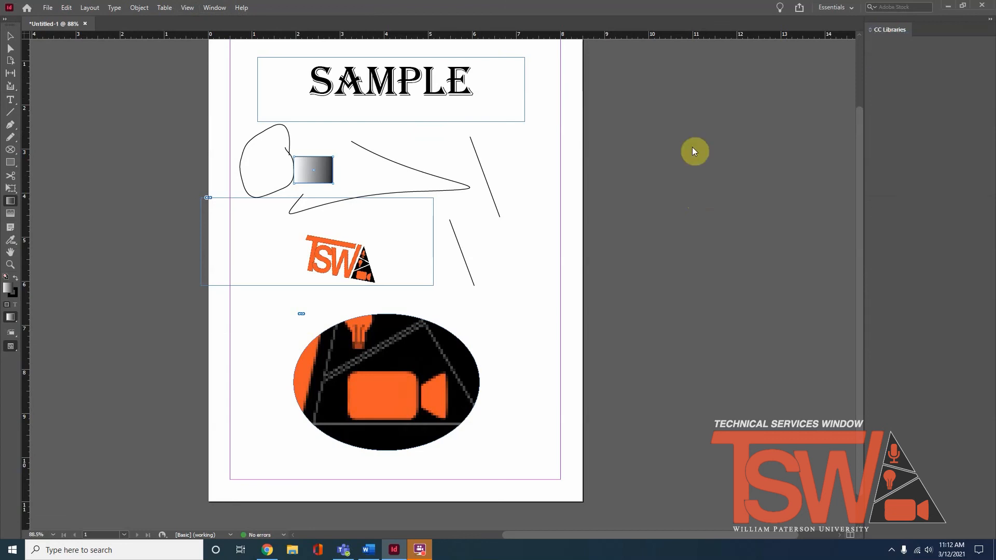
click(224, 12)
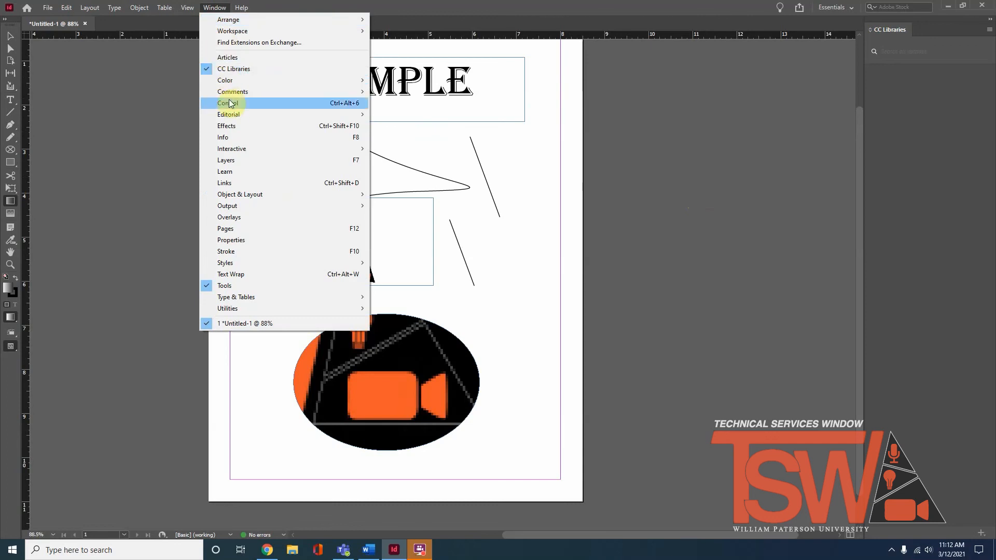
click(233, 240)
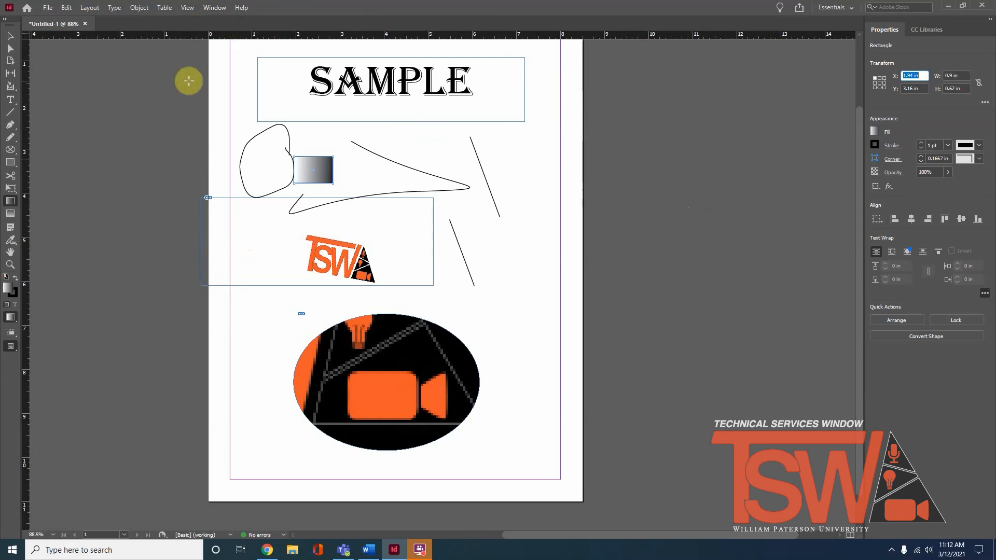
- Export the document as Adobe PDF (Print) under the file name Untitled-1
click(47, 7)
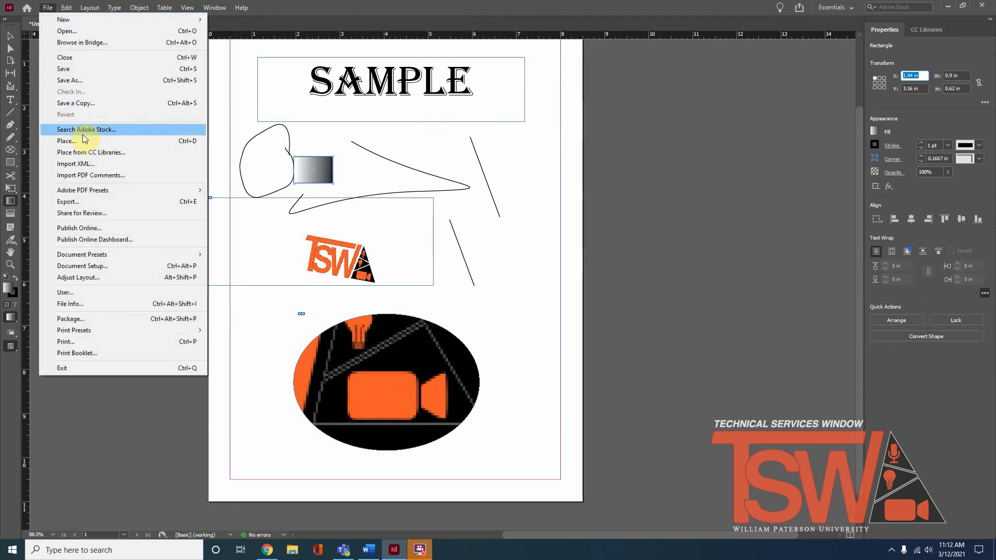
click(87, 201)
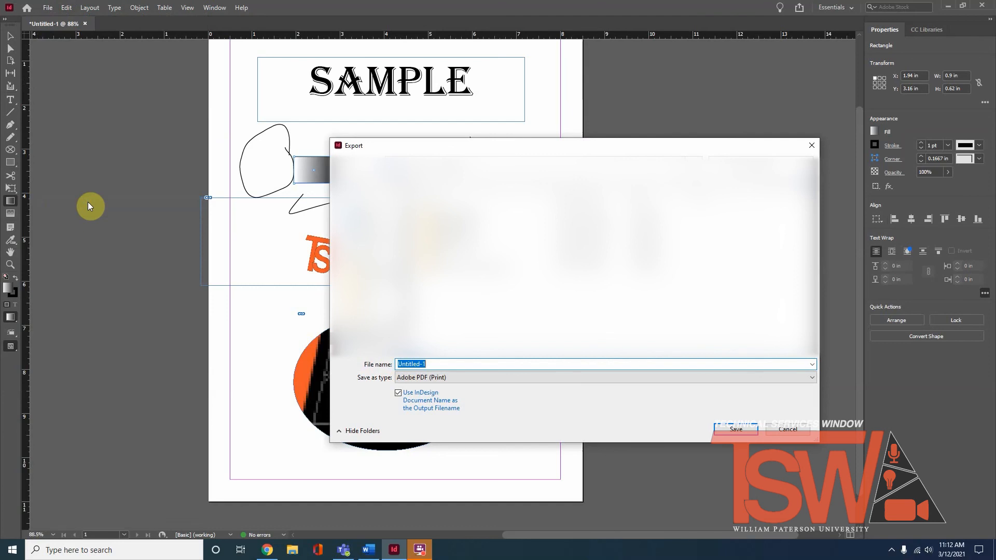
click(454, 378)
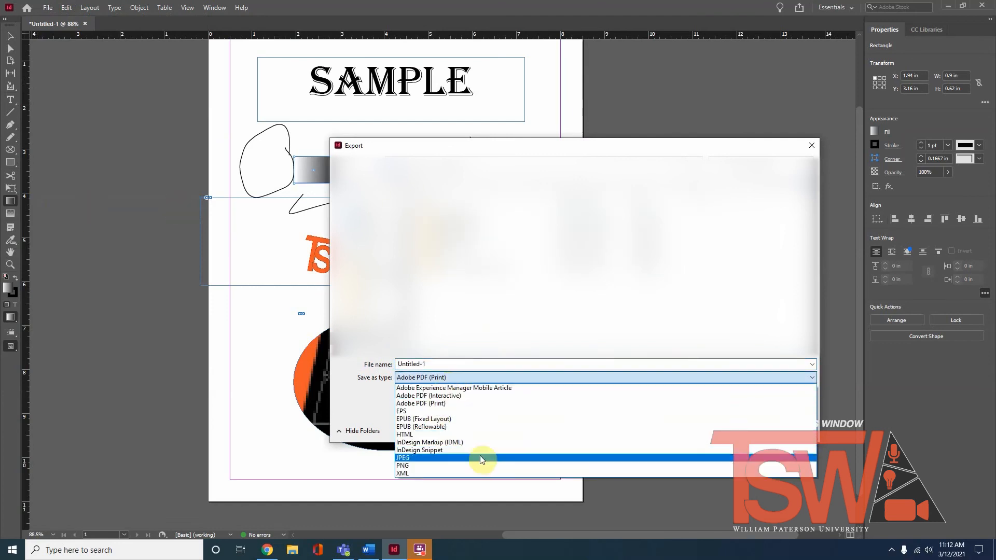
click(451, 364)
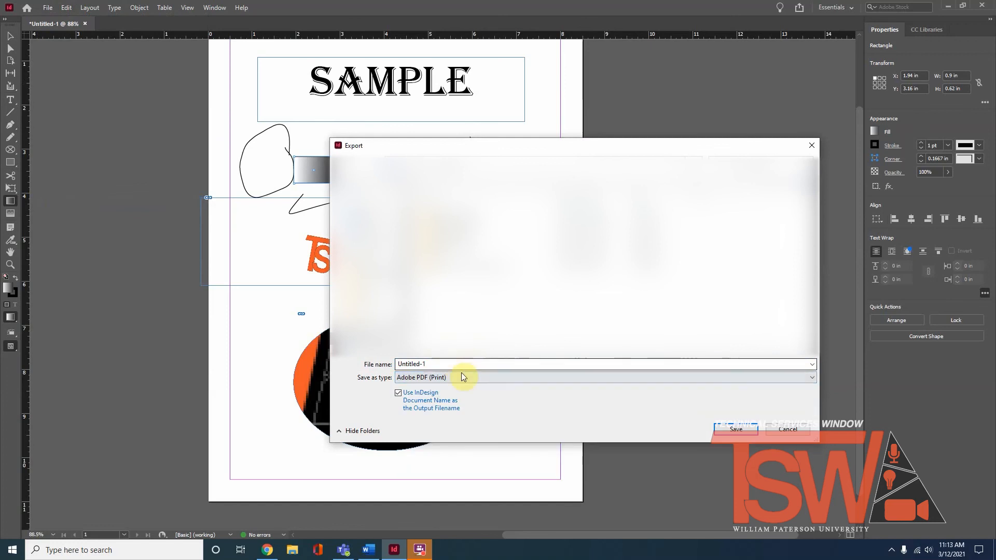
click(719, 434)
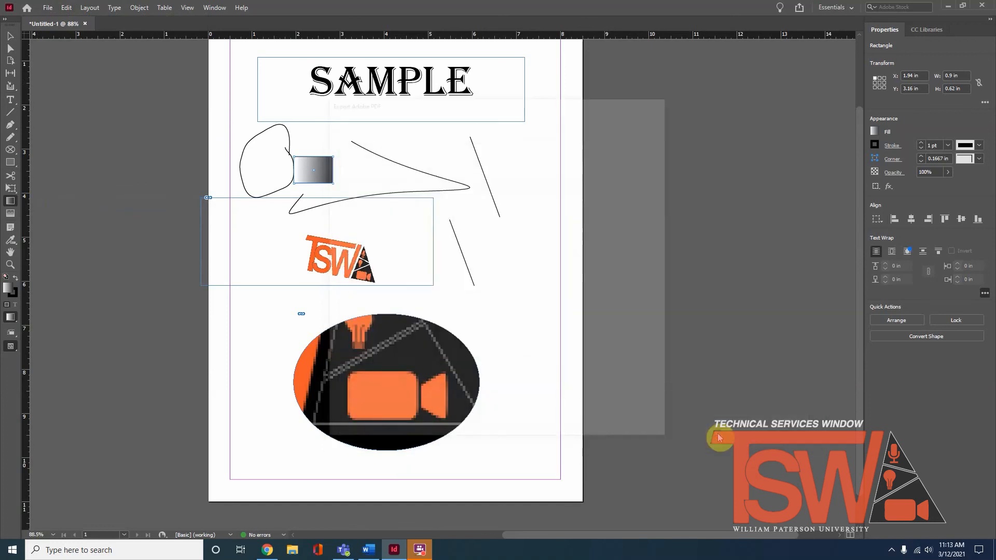